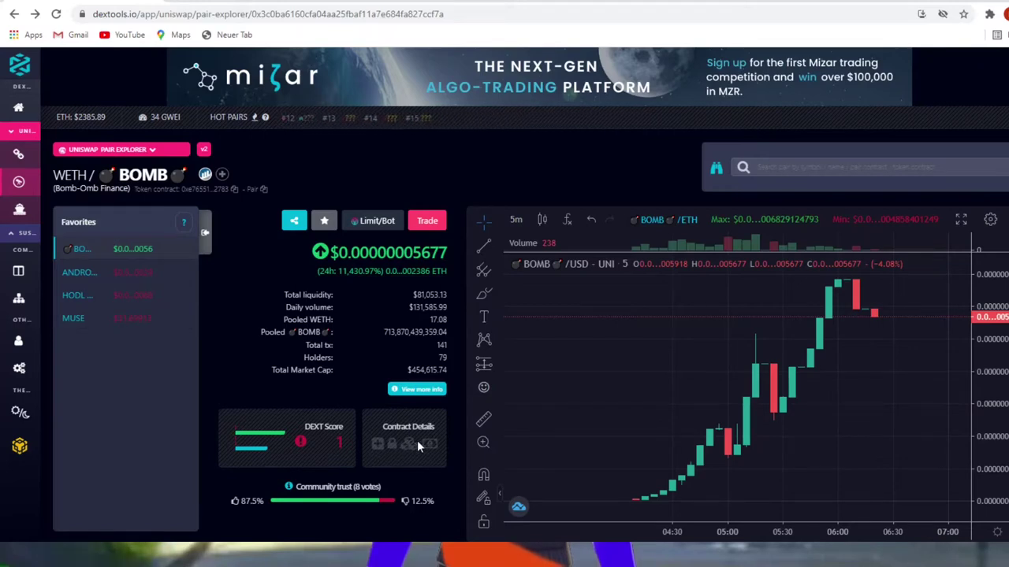
pyautogui.click(221, 175)
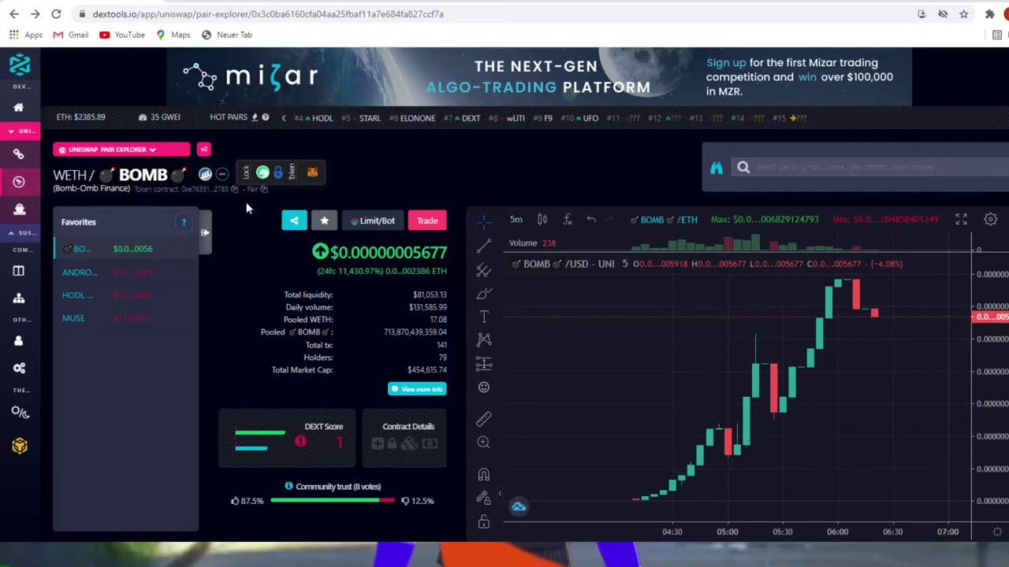
pyautogui.moveTo(79, 272)
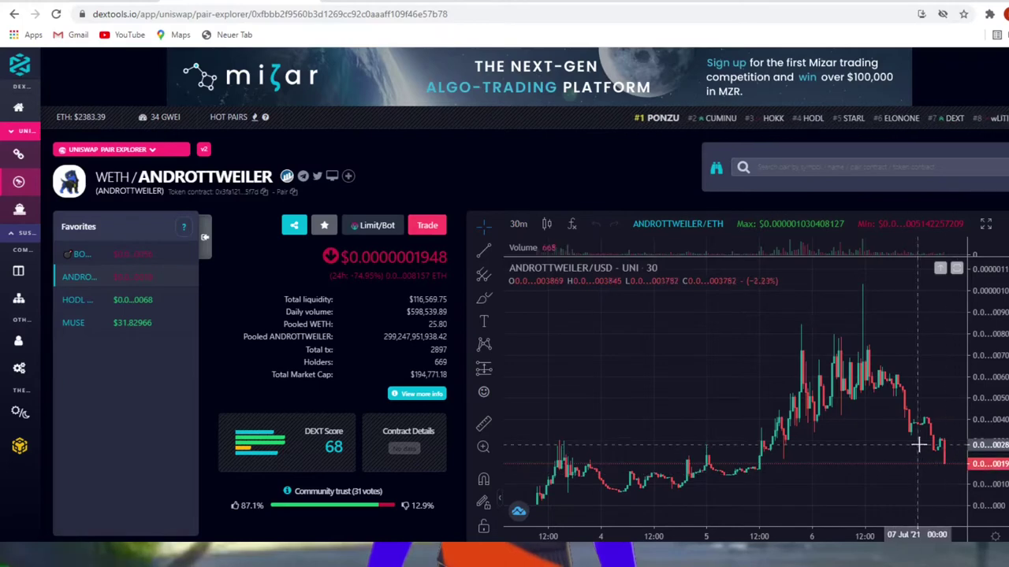
# Pan the ANDROTTWEILER chart left to leave empty space after the latest candles.
pyautogui.moveTo(919, 444); pyautogui.dragTo(847, 432)
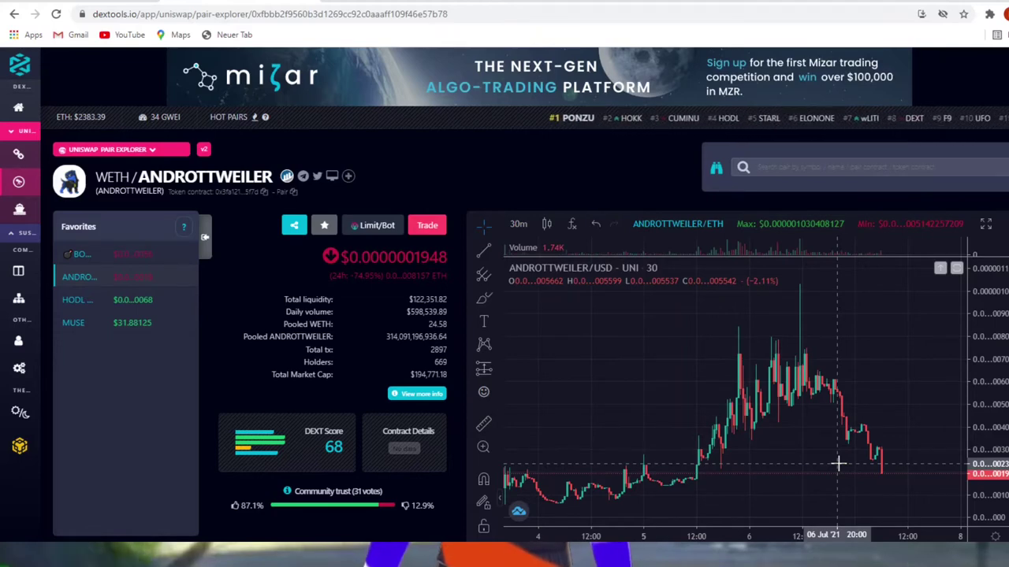
pyautogui.moveTo(126, 300)
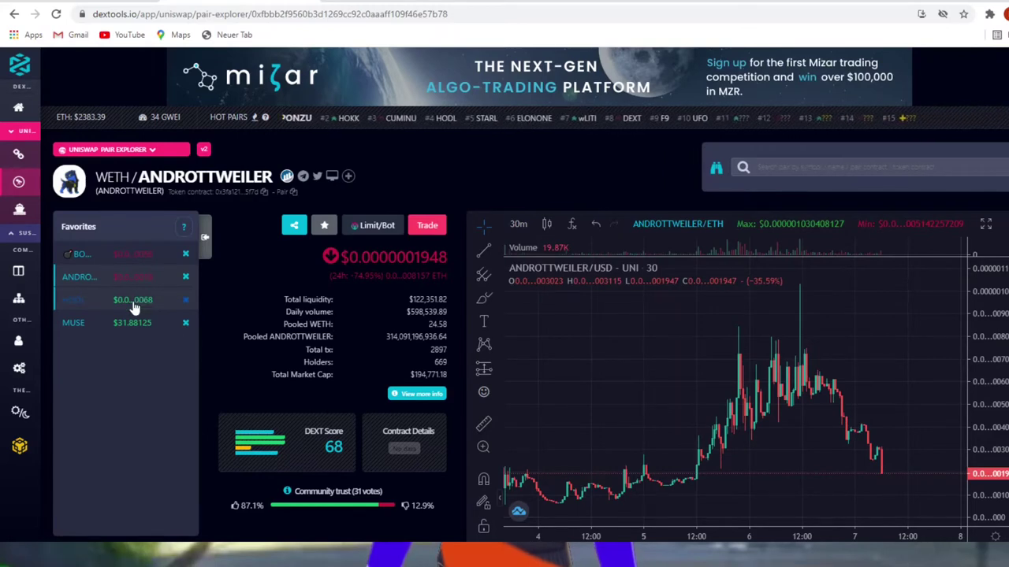
# Open the WETH/HODL pair page from the Favorites list.
pyautogui.click(134, 304)
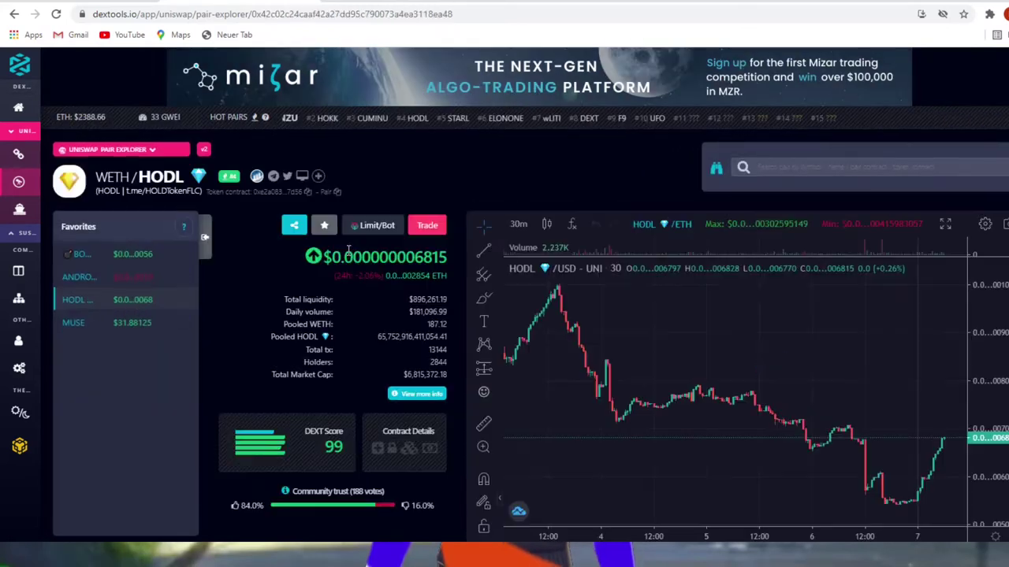
pyautogui.scroll(-3, 733, 366)
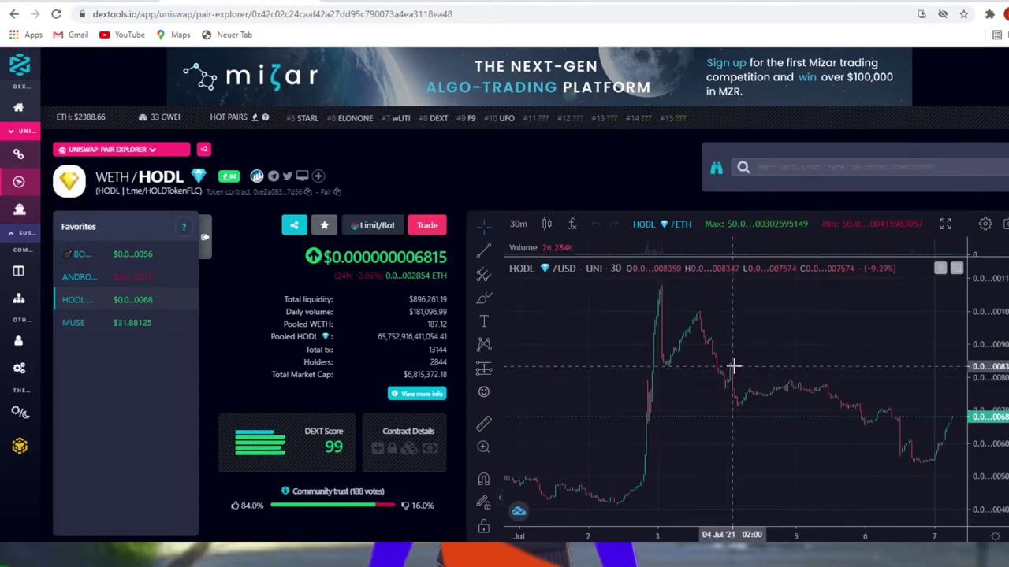
pyautogui.scroll(-2, 733, 366)
pyautogui.scroll(-2, 733, 366)
pyautogui.scroll(-2, 733, 365)
pyautogui.scroll(1, 733, 366)
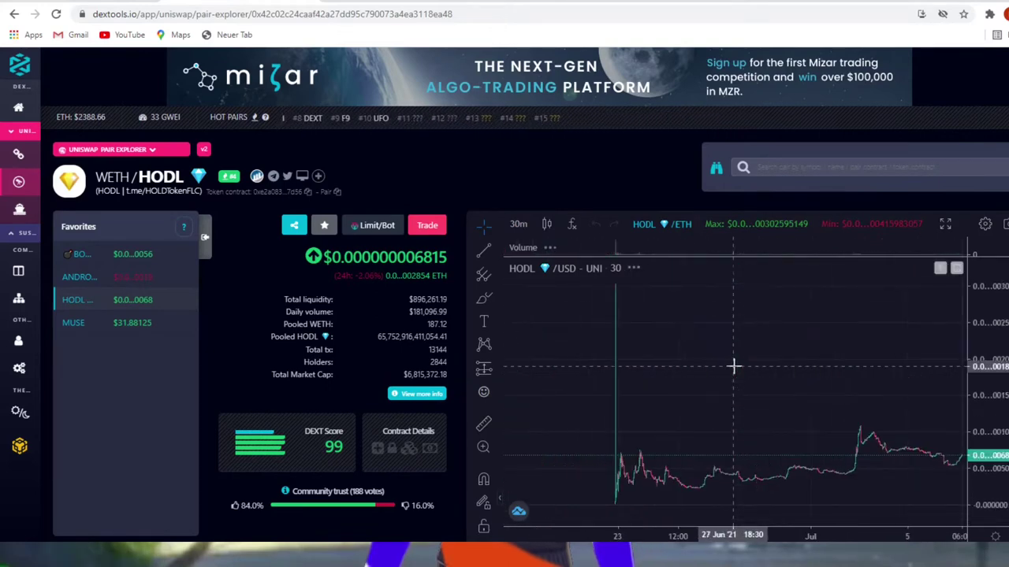
pyautogui.scroll(-1, 705, 368)
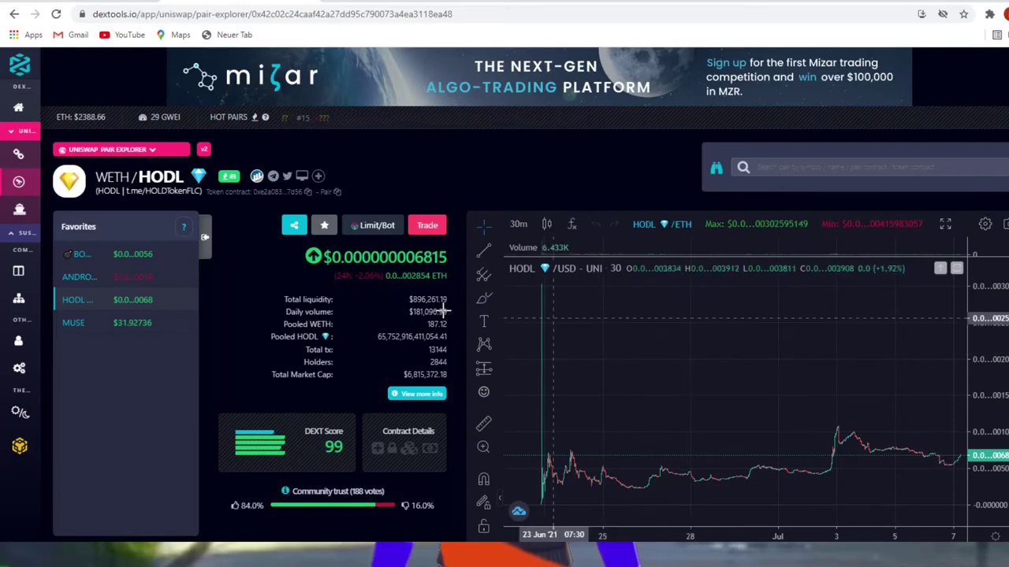
pyautogui.moveTo(103, 323)
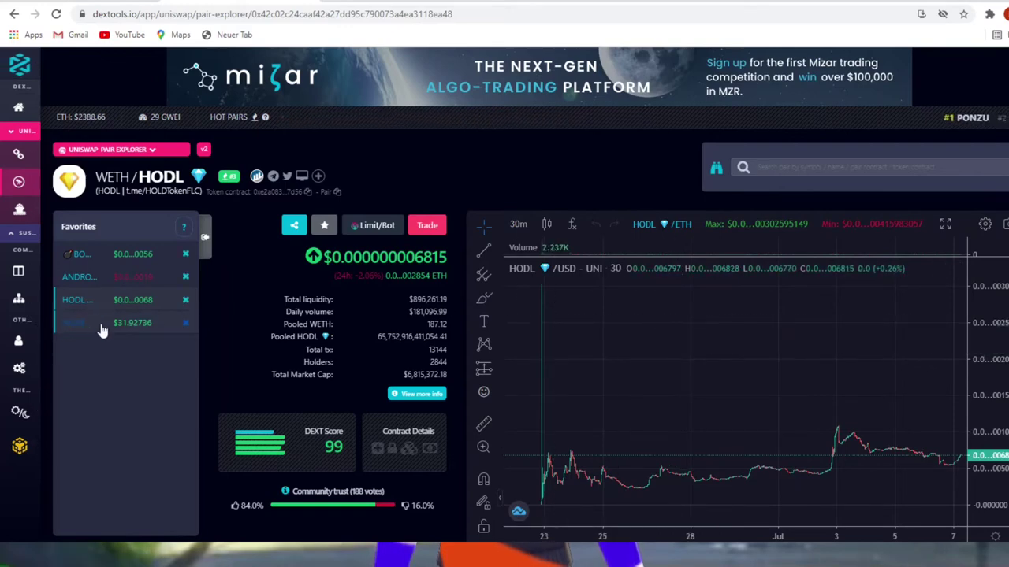
# Open the WETH/MUSE pair, set 2-hour candles, and pan back to centre the March spike.
pyautogui.click(101, 326)
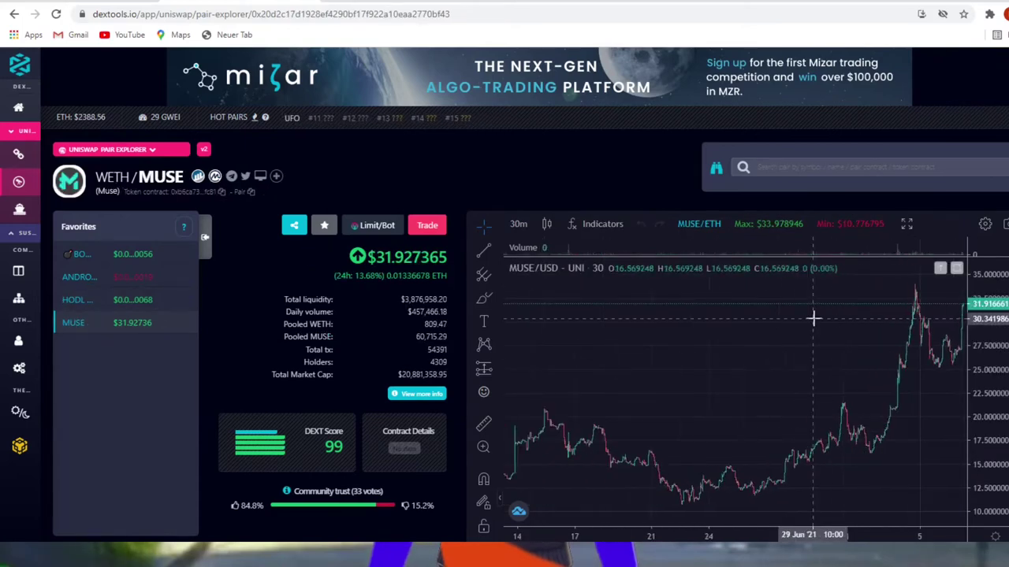
pyautogui.click(518, 225)
pyautogui.click(527, 382)
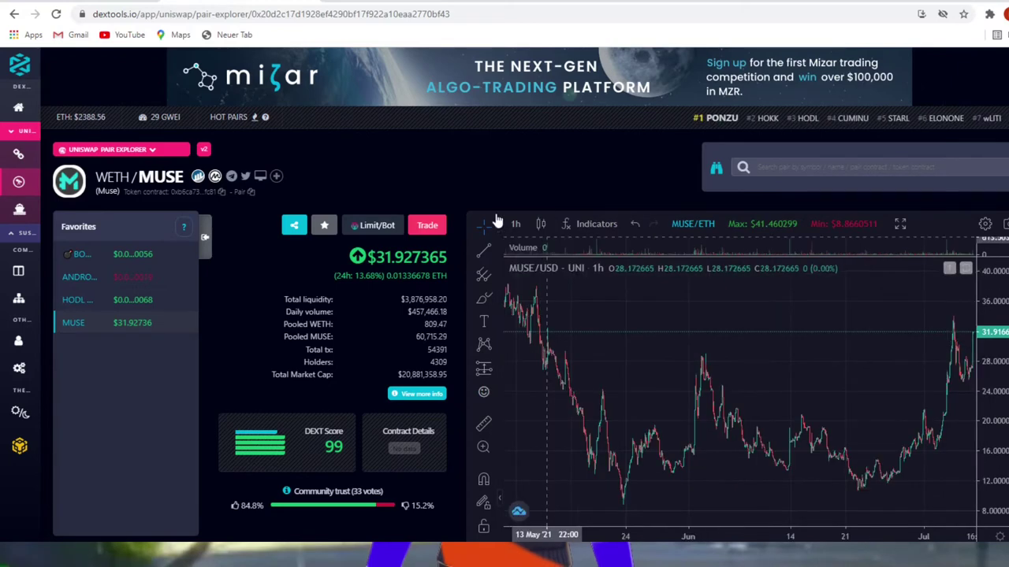
pyautogui.click(514, 223)
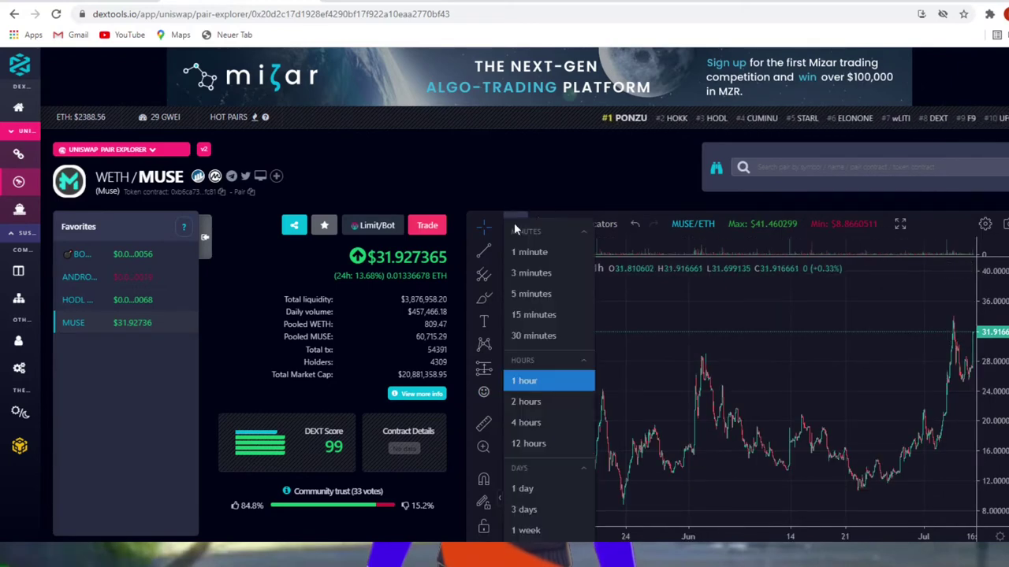
pyautogui.click(530, 400)
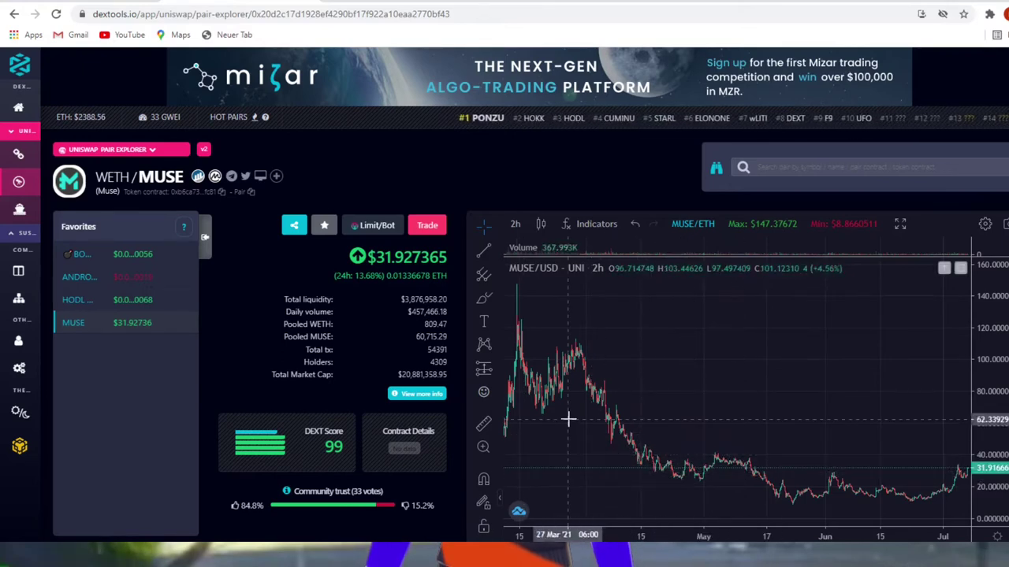
pyautogui.moveTo(570, 417); pyautogui.dragTo(792, 438)
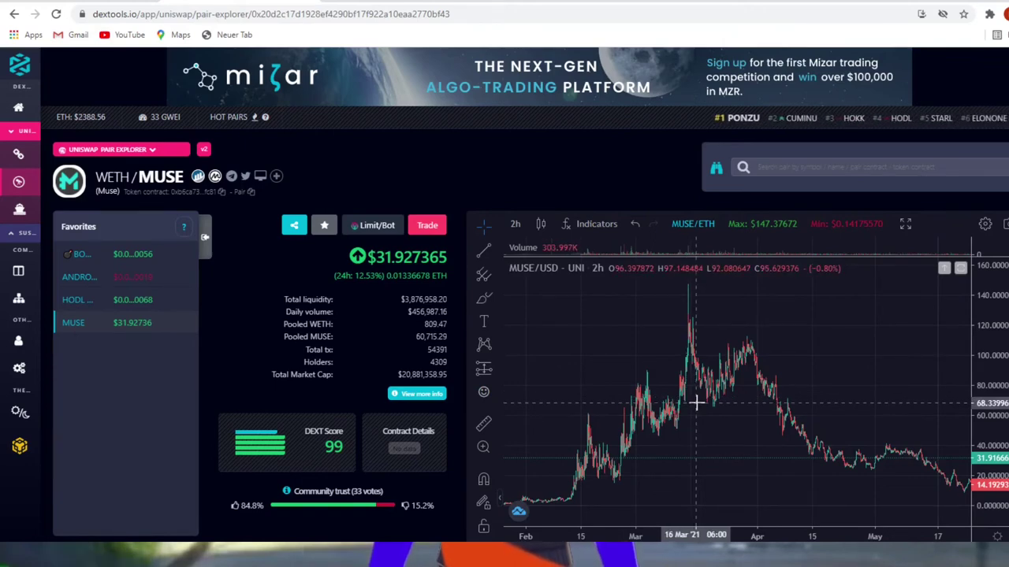
pyautogui.scroll(2, 697, 404)
pyautogui.scroll(1, 697, 404)
# Pan the MUSE 2-hour chart left to show the April–July prices.
pyautogui.moveTo(697, 404); pyautogui.dragTo(502, 404)
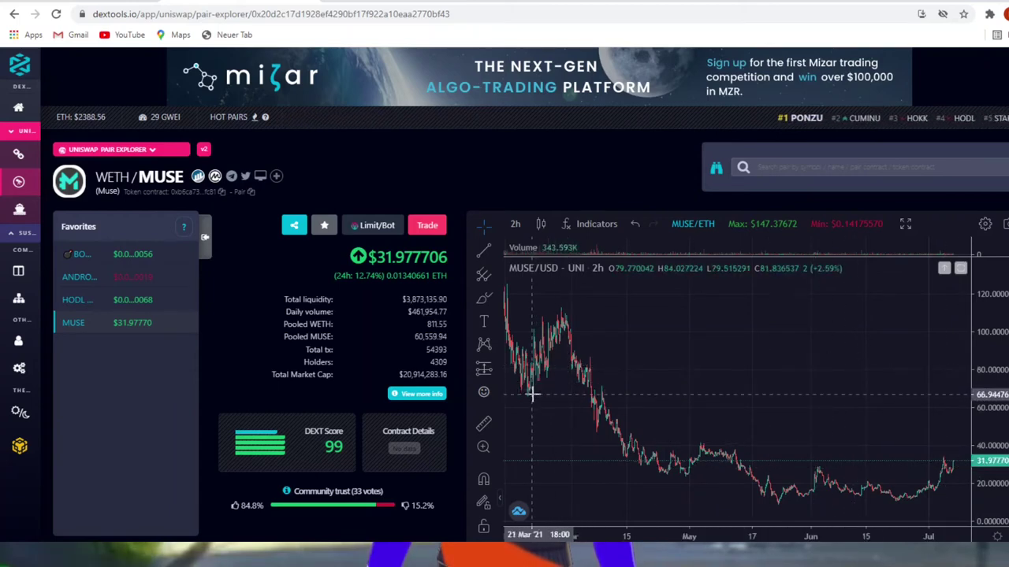
# Pan the MUSE chart right to show the March peak near $147 through early May.
pyautogui.moveTo(532, 394); pyautogui.dragTo(687, 407)
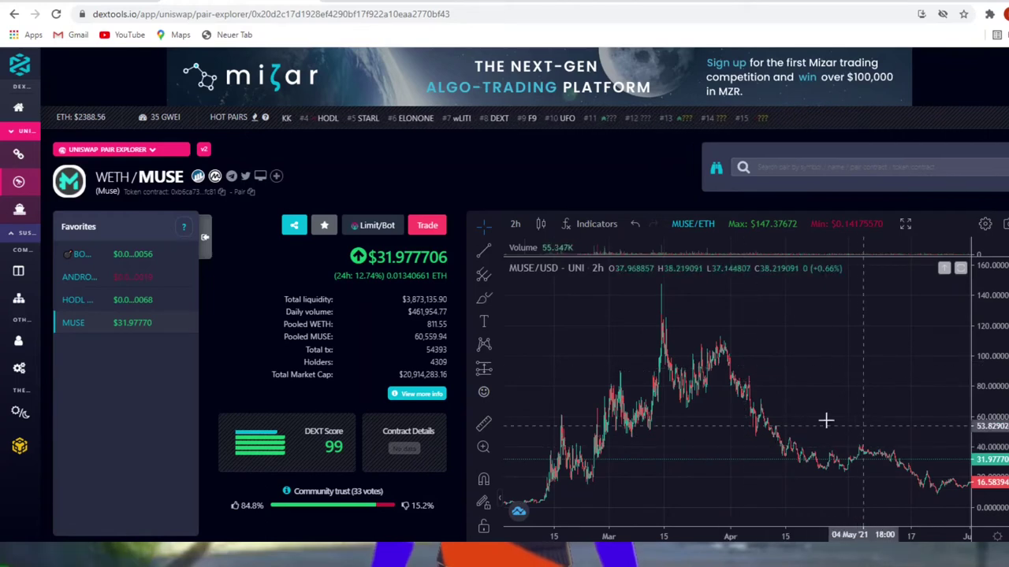
# Pan the MUSE chart left until the latest July candles reach the right edge.
pyautogui.moveTo(863, 426); pyautogui.dragTo(648, 414)
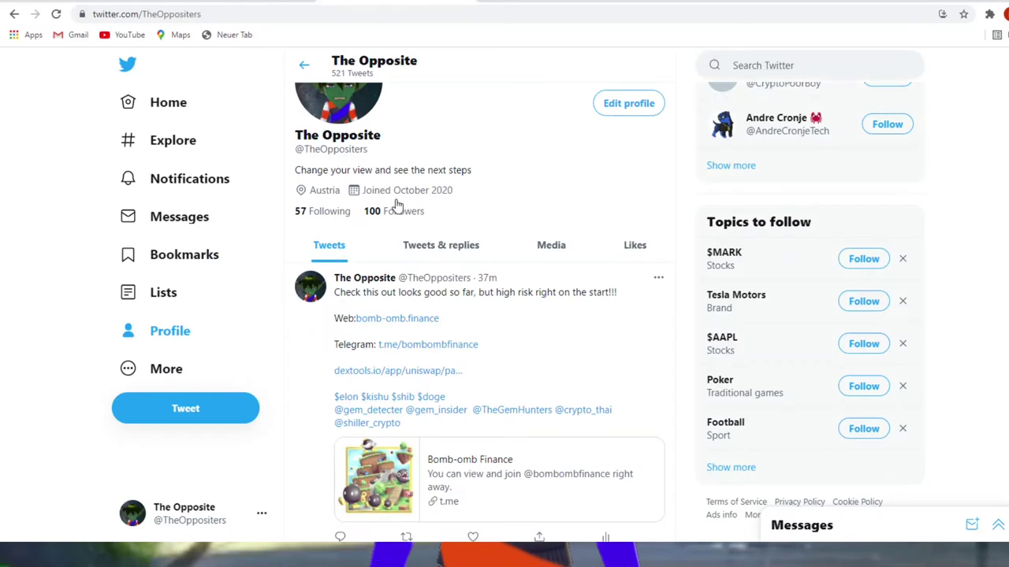
pyautogui.scroll(-2, 397, 203)
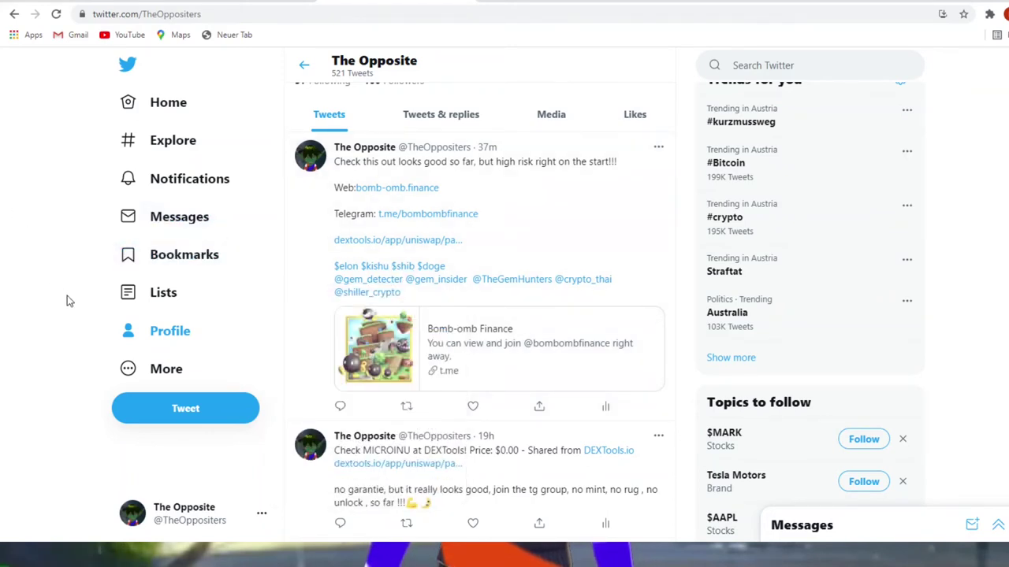
pyautogui.scroll(-1, 78, 311)
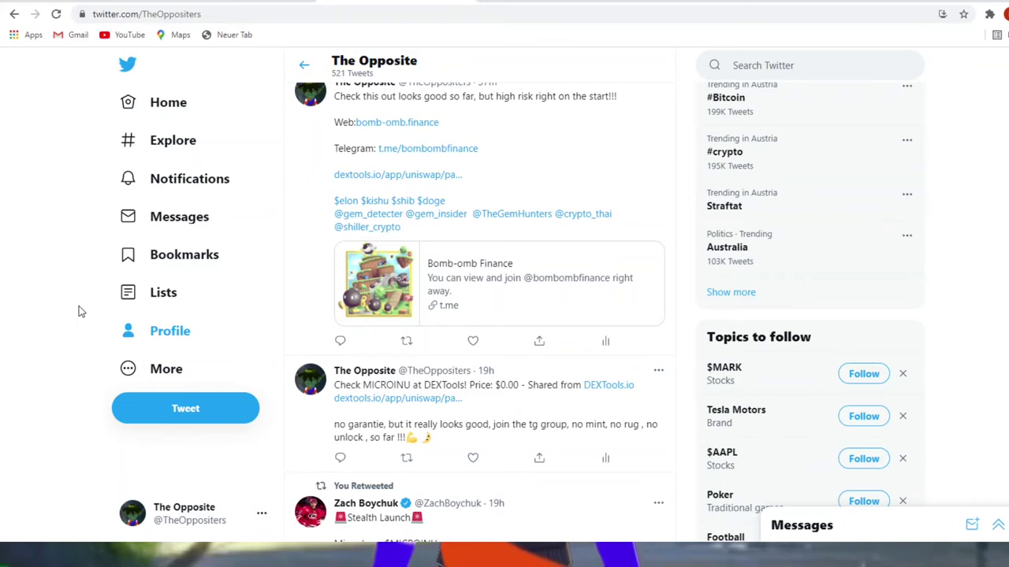
pyautogui.scroll(-1, 79, 311)
pyautogui.scroll(-1, 79, 311)
pyautogui.scroll(-1, 79, 312)
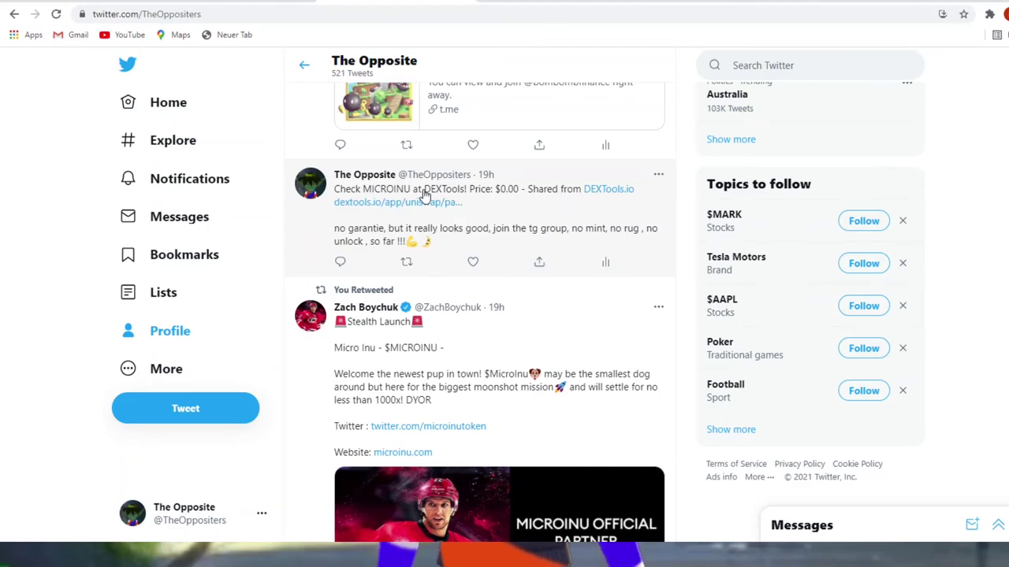
pyautogui.scroll(-3, 430, 293)
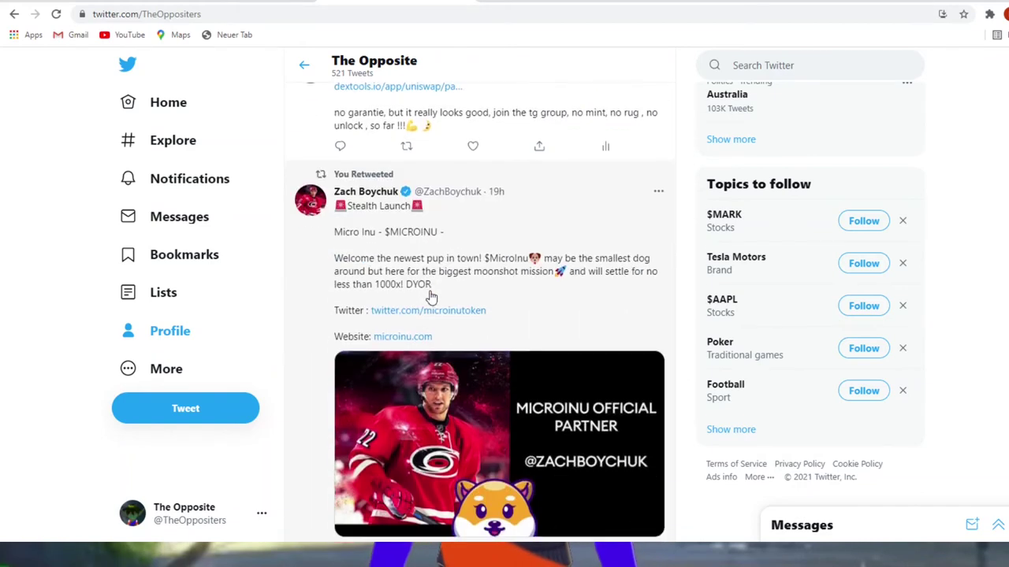